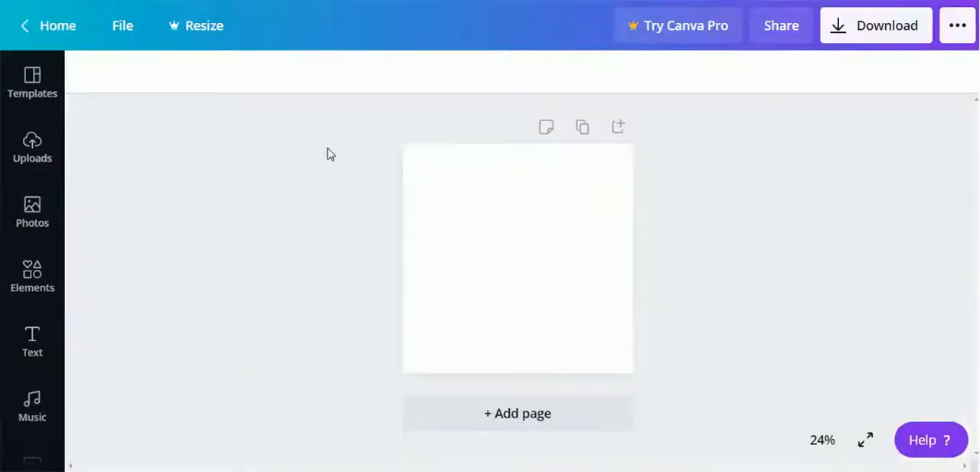
Open the full collection of frames in the elements library.
{"action": "left_click", "coordinate": [32, 279]}
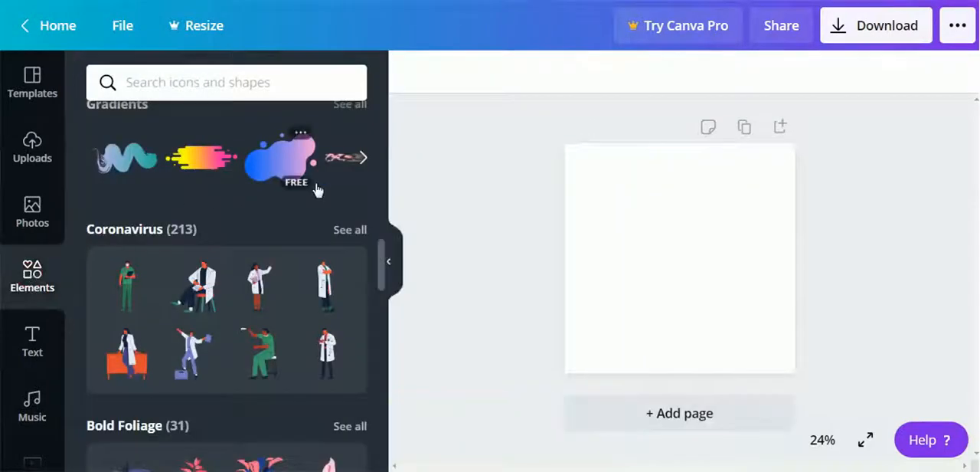
{"action": "scroll", "coordinate": [316, 189], "scroll_direction": "up", "scroll_amount": 5}
{"action": "scroll", "coordinate": [313, 198], "scroll_direction": "down", "scroll_amount": 1}
{"action": "scroll", "coordinate": [311, 203], "scroll_direction": "up", "scroll_amount": 6}
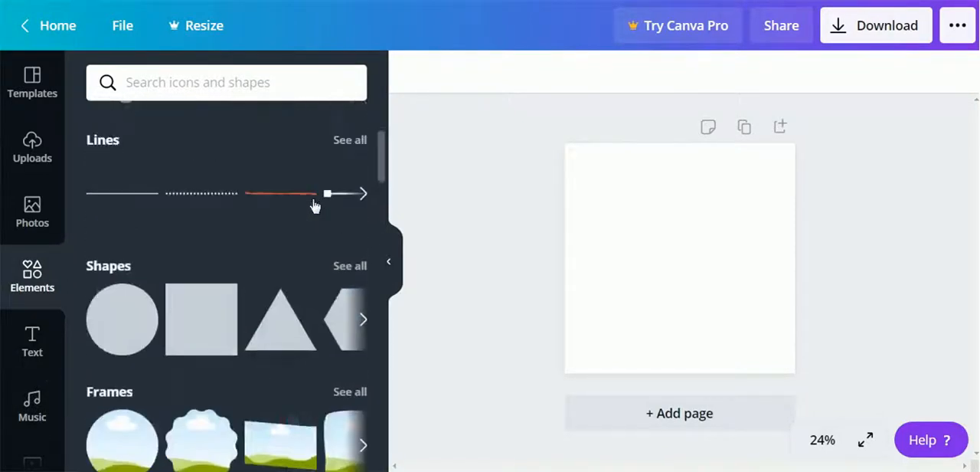
{"action": "left_click", "coordinate": [350, 395]}
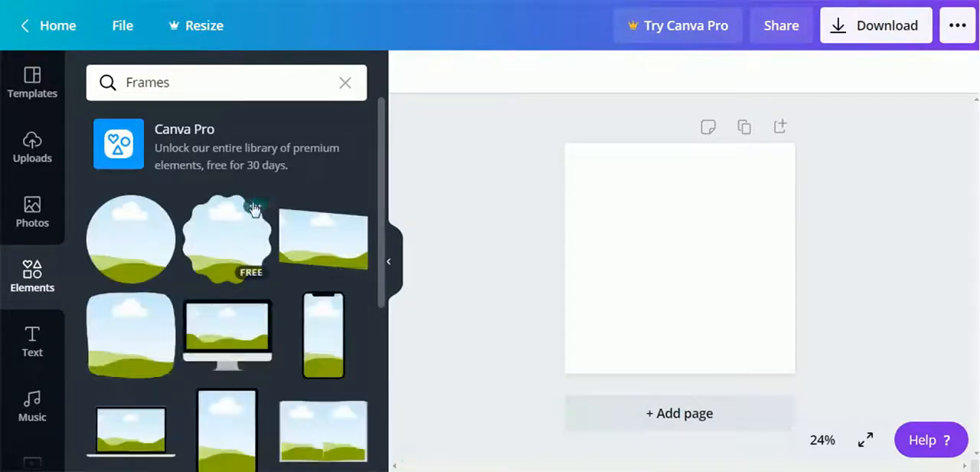
Place the letter A frame on the blank page and shrink it to about a third of the page width.
{"action": "scroll", "coordinate": [253, 207], "scroll_direction": "down", "scroll_amount": 3}
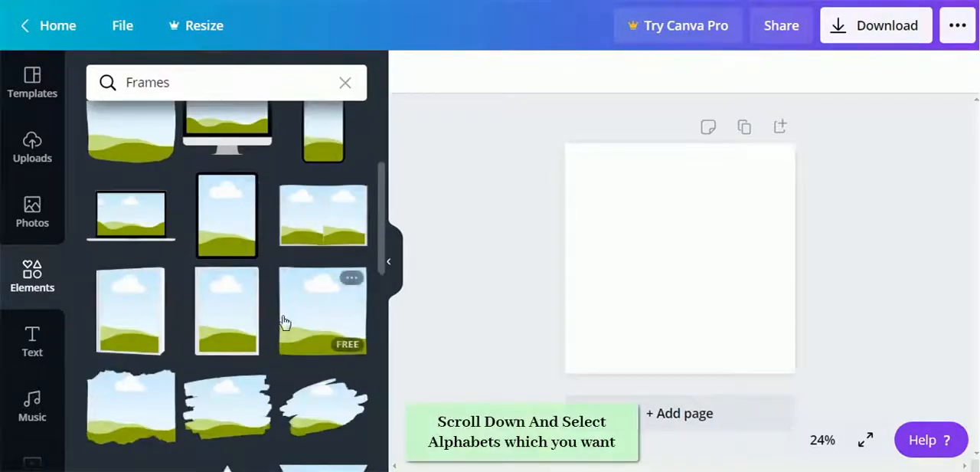
{"action": "scroll", "coordinate": [280, 323], "scroll_direction": "down", "scroll_amount": 1}
{"action": "scroll", "coordinate": [284, 314], "scroll_direction": "down", "scroll_amount": 6}
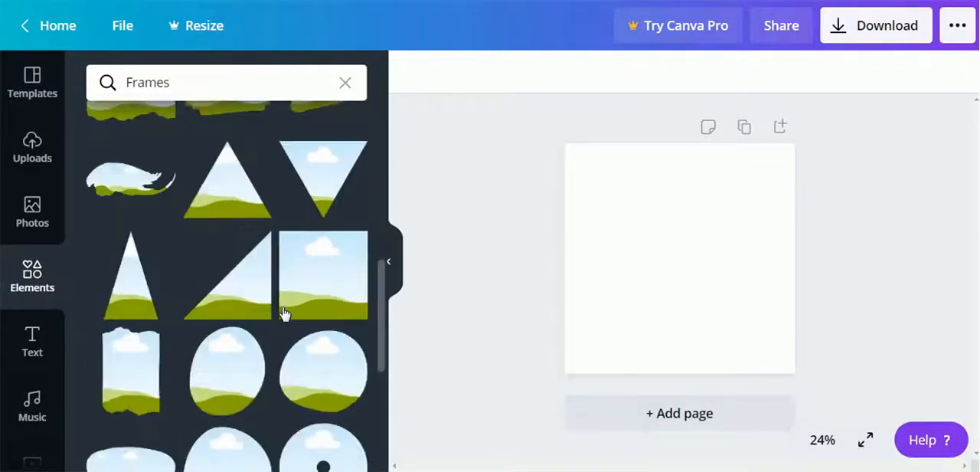
{"action": "scroll", "coordinate": [283, 314], "scroll_direction": "down", "scroll_amount": 4}
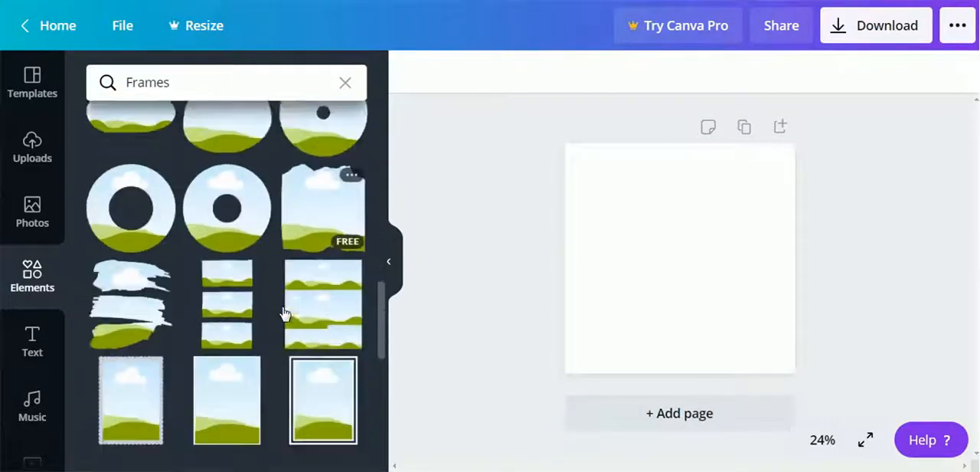
{"action": "scroll", "coordinate": [284, 314], "scroll_direction": "down", "scroll_amount": 3}
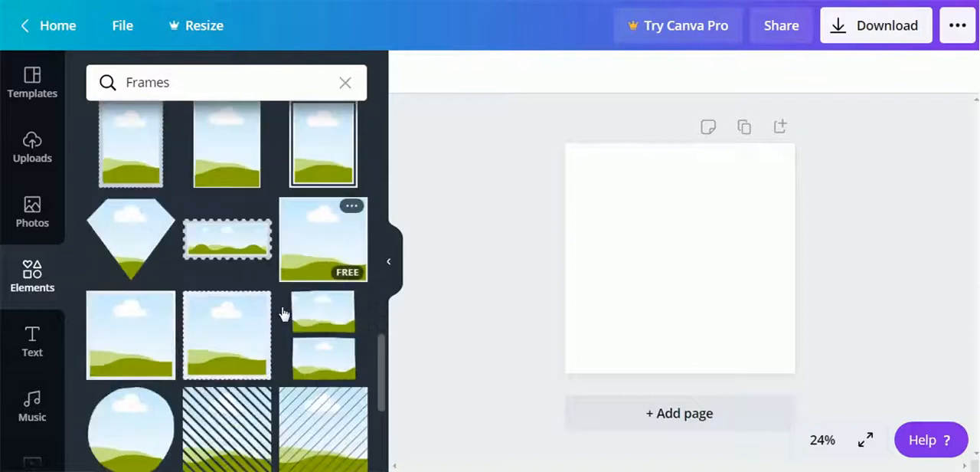
{"action": "scroll", "coordinate": [284, 315], "scroll_direction": "down", "scroll_amount": 3}
{"action": "scroll", "coordinate": [283, 316], "scroll_direction": "up", "scroll_amount": 2}
{"action": "scroll", "coordinate": [282, 321], "scroll_direction": "down", "scroll_amount": 3}
{"action": "scroll", "coordinate": [278, 325], "scroll_direction": "down", "scroll_amount": 1}
{"action": "scroll", "coordinate": [277, 318], "scroll_direction": "down", "scroll_amount": 1}
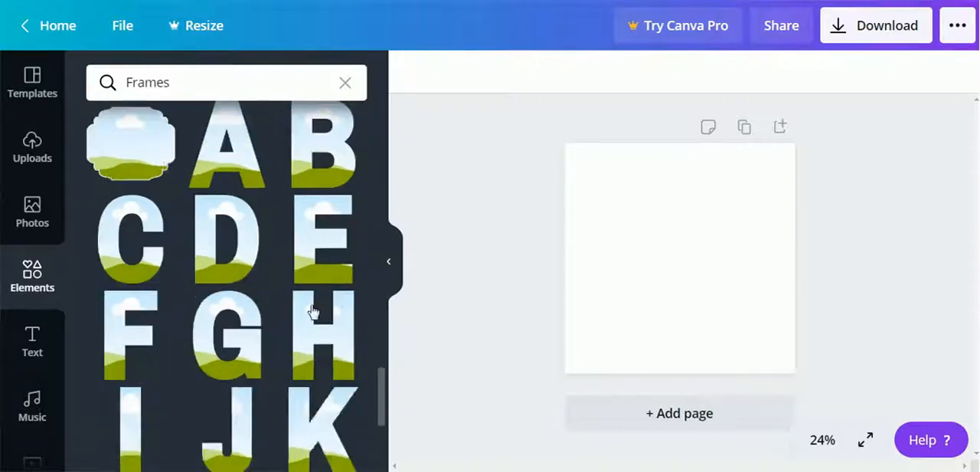
{"action": "left_click_drag", "start_coordinate": [229, 160], "coordinate": [624, 216]}
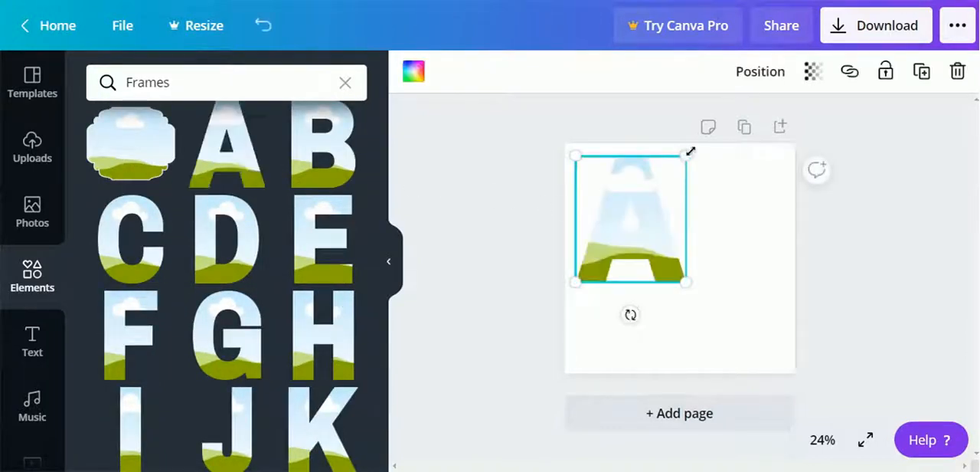
{"action": "left_click_drag", "start_coordinate": [687, 155], "coordinate": [647, 200]}
Add the letter S frame to the right of the A and scale it down to about the A's height.
{"action": "left_click", "coordinate": [822, 444]}
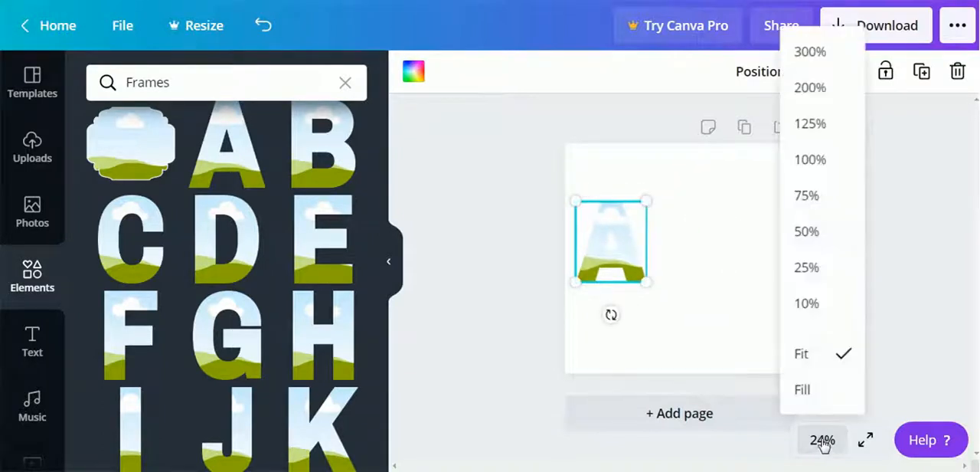
{"action": "left_click", "coordinate": [804, 237]}
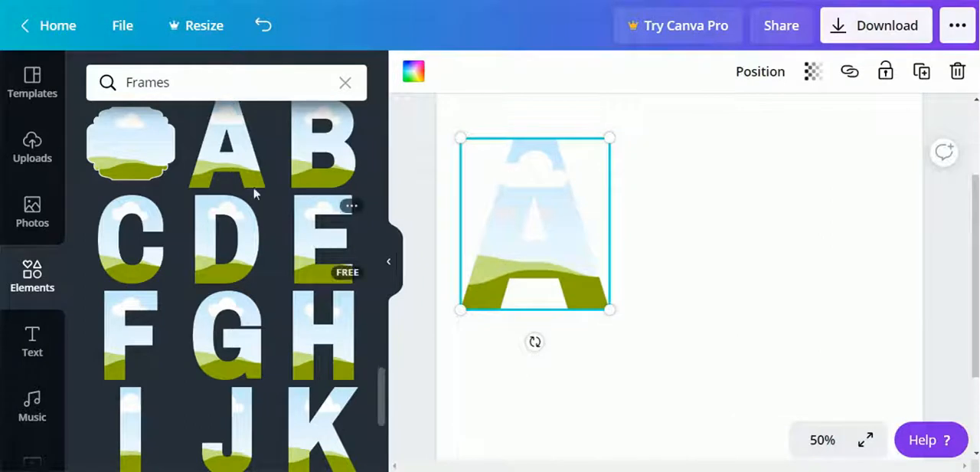
{"action": "scroll", "coordinate": [219, 287], "scroll_direction": "down", "scroll_amount": 1}
{"action": "scroll", "coordinate": [220, 289], "scroll_direction": "down", "scroll_amount": 1}
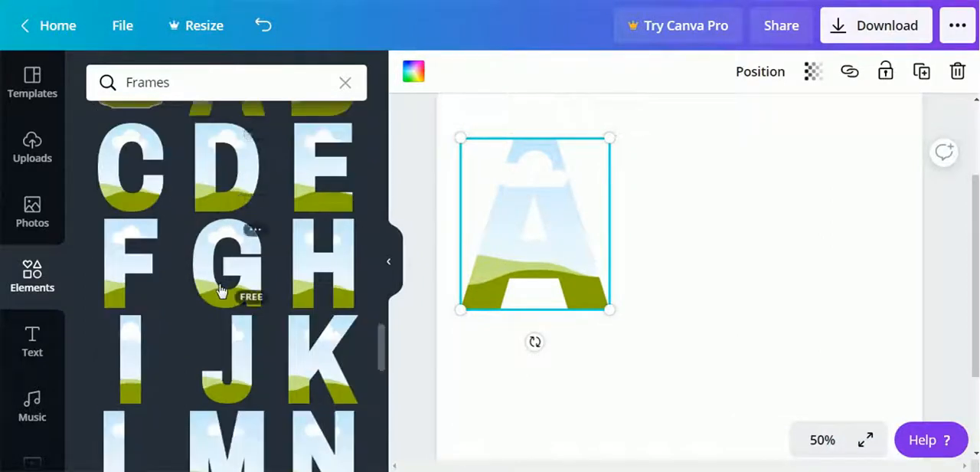
{"action": "scroll", "coordinate": [222, 290], "scroll_direction": "down", "scroll_amount": 2}
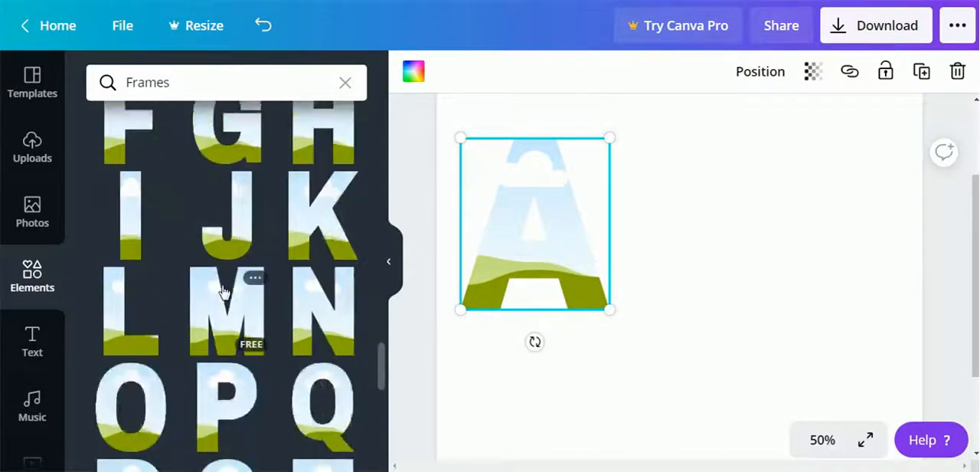
{"action": "scroll", "coordinate": [220, 289], "scroll_direction": "down", "scroll_amount": 3}
{"action": "left_click_drag", "start_coordinate": [221, 294], "coordinate": [671, 175]}
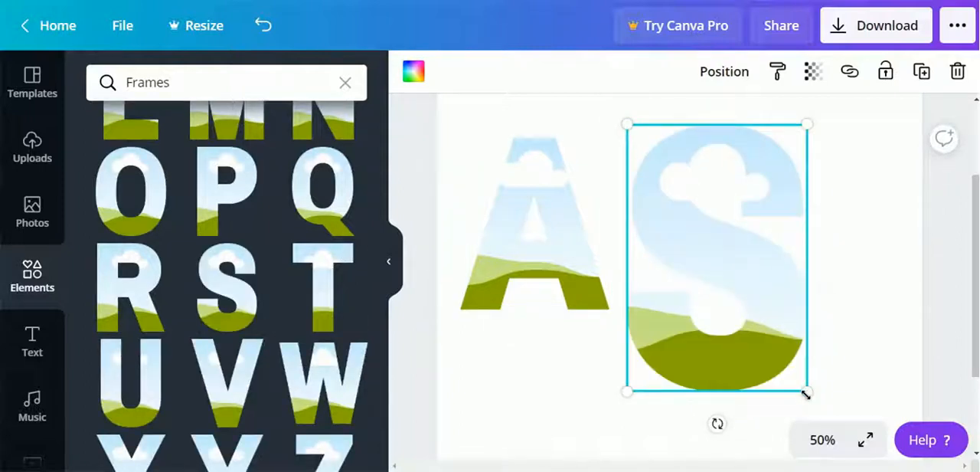
{"action": "left_click_drag", "start_coordinate": [768, 340], "coordinate": [748, 311]}
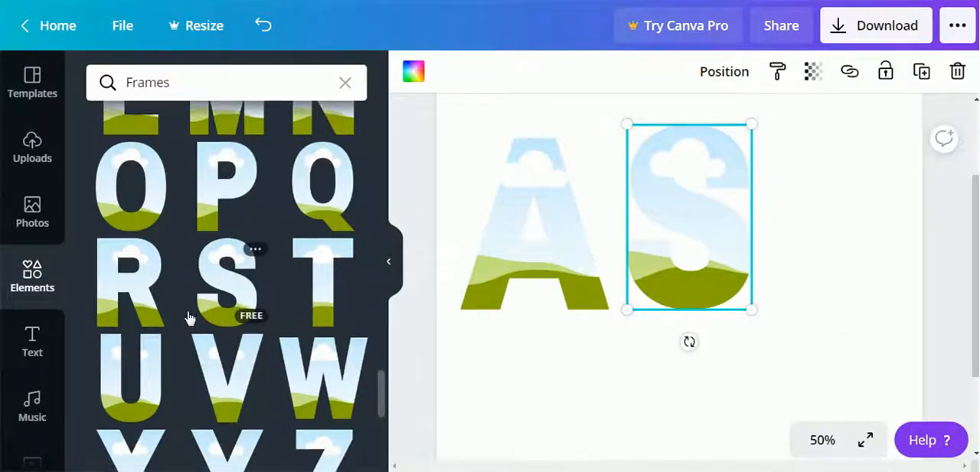
Add the letter H frame, scale it down to about the S's height and place it to the right of the S.
{"action": "scroll", "coordinate": [190, 318], "scroll_direction": "down", "scroll_amount": 2}
{"action": "scroll", "coordinate": [190, 318], "scroll_direction": "down", "scroll_amount": 4}
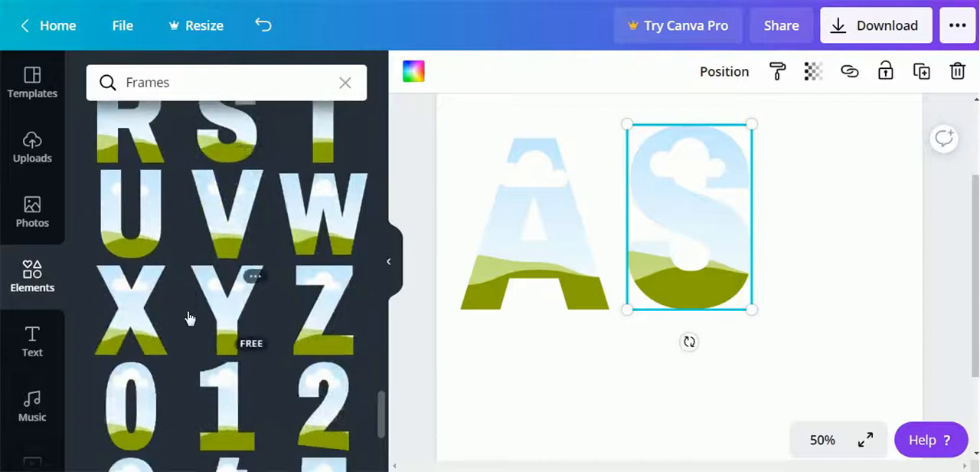
{"action": "scroll", "coordinate": [190, 318], "scroll_direction": "up", "scroll_amount": 7}
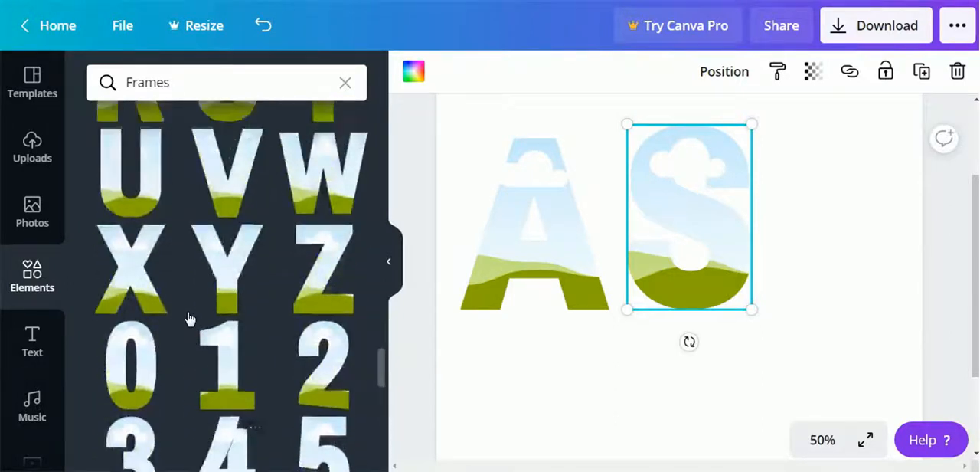
{"action": "scroll", "coordinate": [189, 318], "scroll_direction": "up", "scroll_amount": 4}
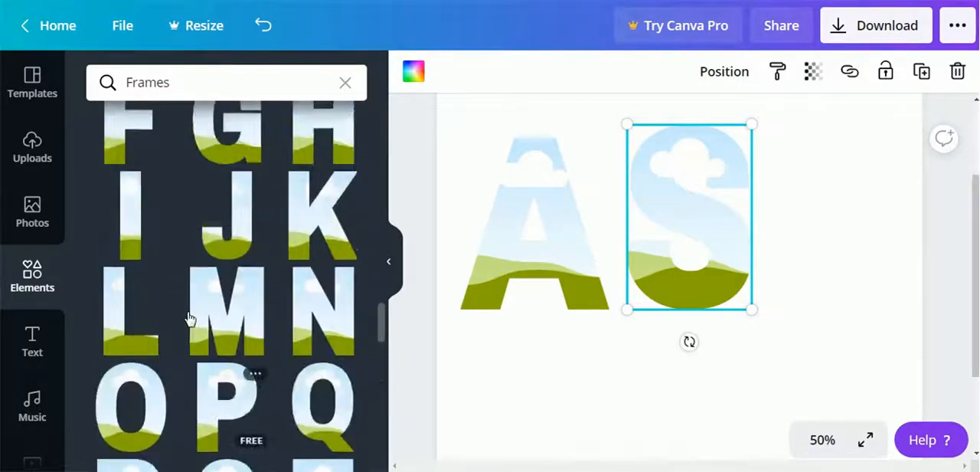
{"action": "left_click_drag", "start_coordinate": [320, 274], "coordinate": [817, 180]}
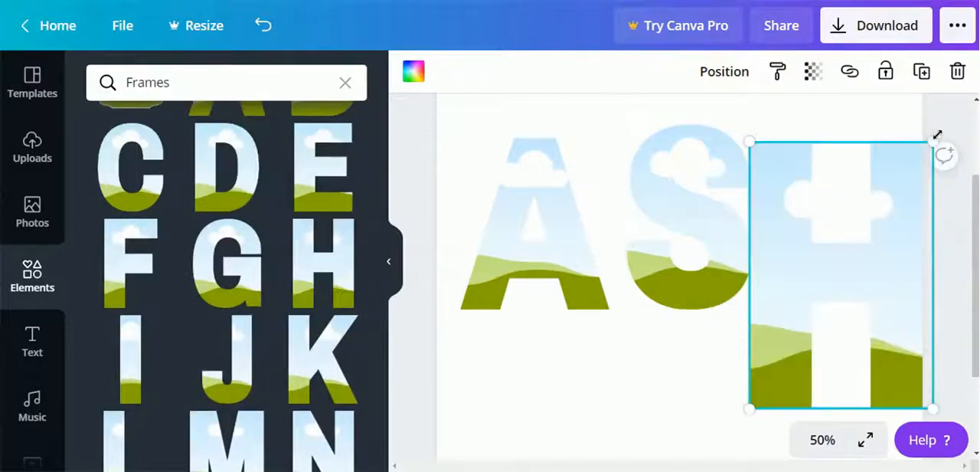
{"action": "left_click_drag", "start_coordinate": [933, 142], "coordinate": [882, 218]}
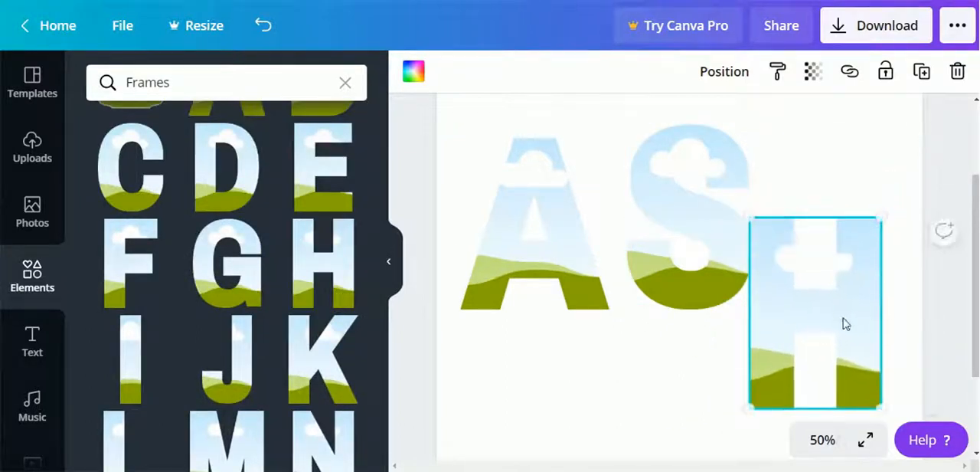
{"action": "left_click_drag", "start_coordinate": [830, 307], "coordinate": [839, 223]}
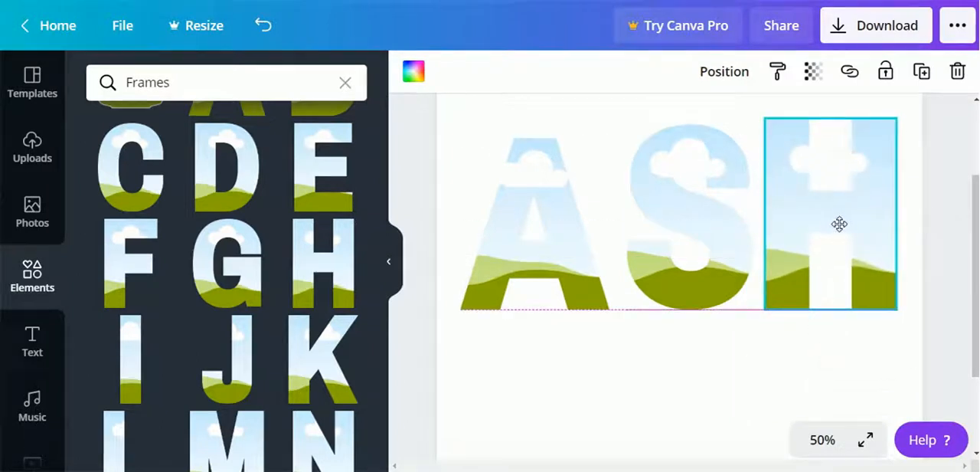
Move the S frame slightly down and left, and align the H frame's bottom edge with it.
{"action": "mouse_move", "coordinate": [682, 278]}
{"action": "left_mouse_down"}
{"action": "mouse_move", "coordinate": [676, 288]}
{"action": "mouse_move", "coordinate": [671, 281]}
{"action": "left_mouse_up"}
{"action": "left_click", "coordinate": [792, 266]}
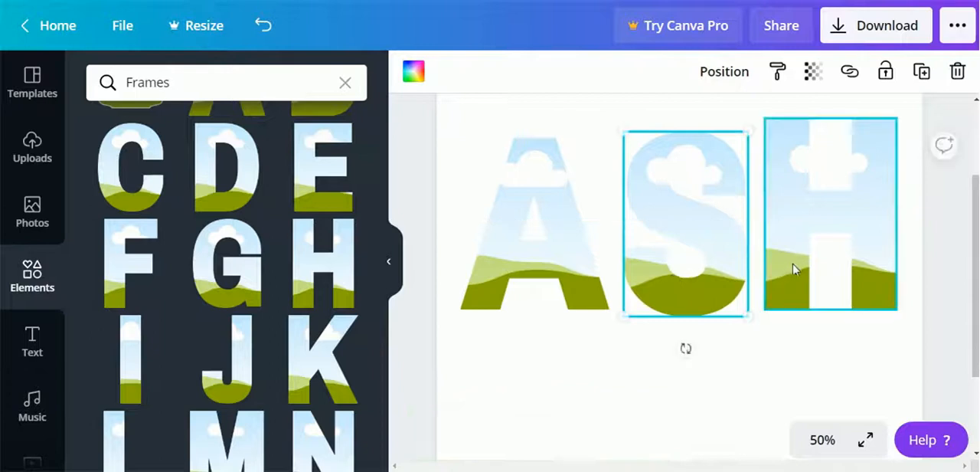
{"action": "left_click_drag", "start_coordinate": [807, 274], "coordinate": [808, 280]}
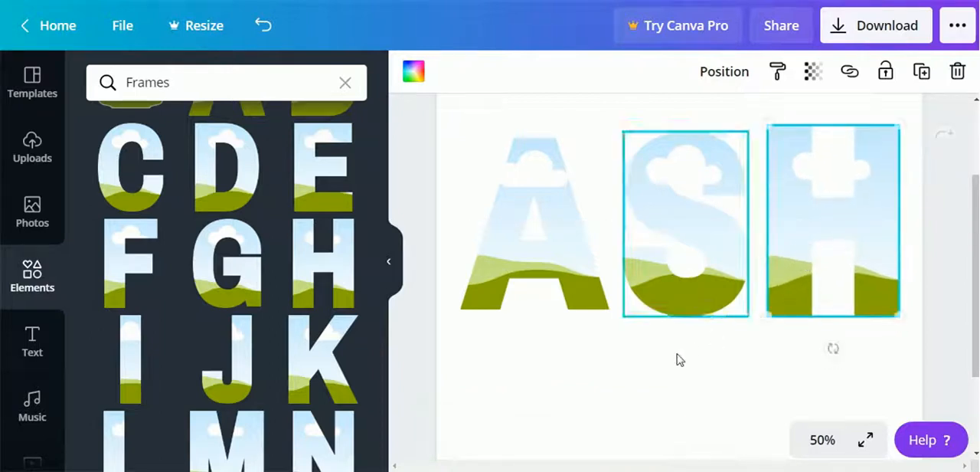
{"action": "left_click", "coordinate": [677, 373]}
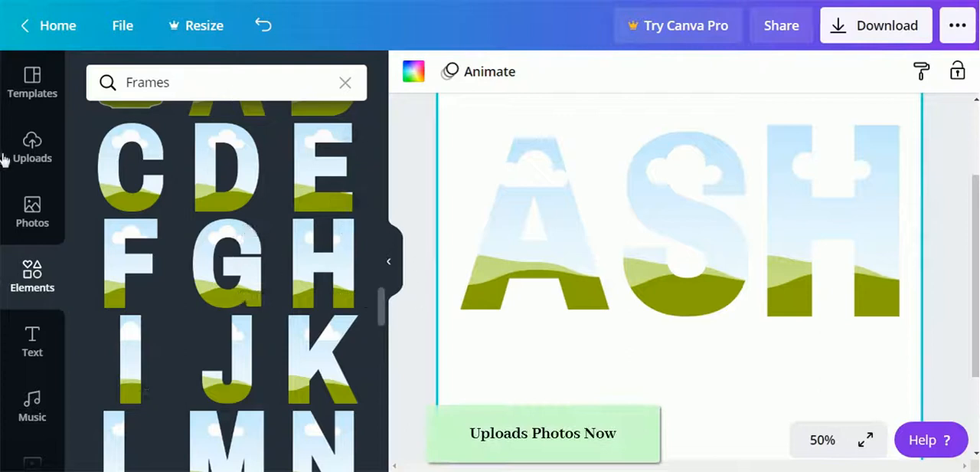
Fill the A with the uploaded coffee-and-peonies photo, the S with the dark coffee cup photo and the H with the pink peonies photo.
{"action": "left_click", "coordinate": [33, 220]}
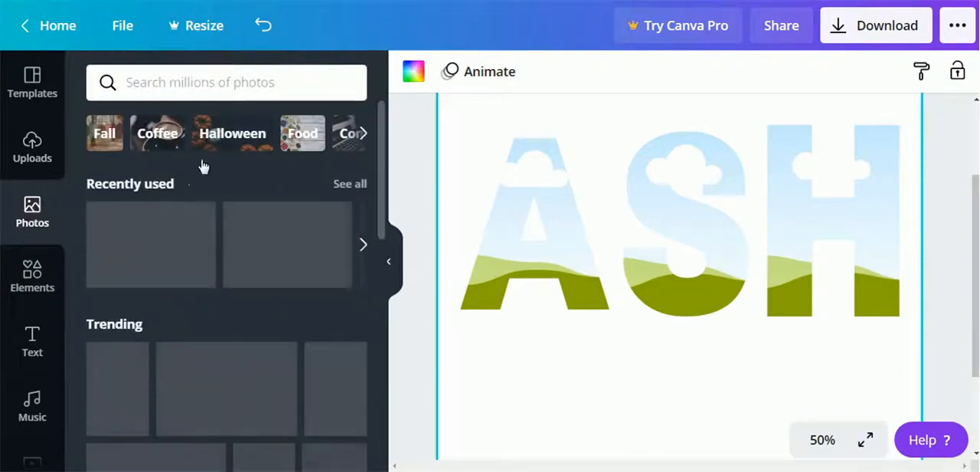
{"action": "left_click", "coordinate": [35, 157]}
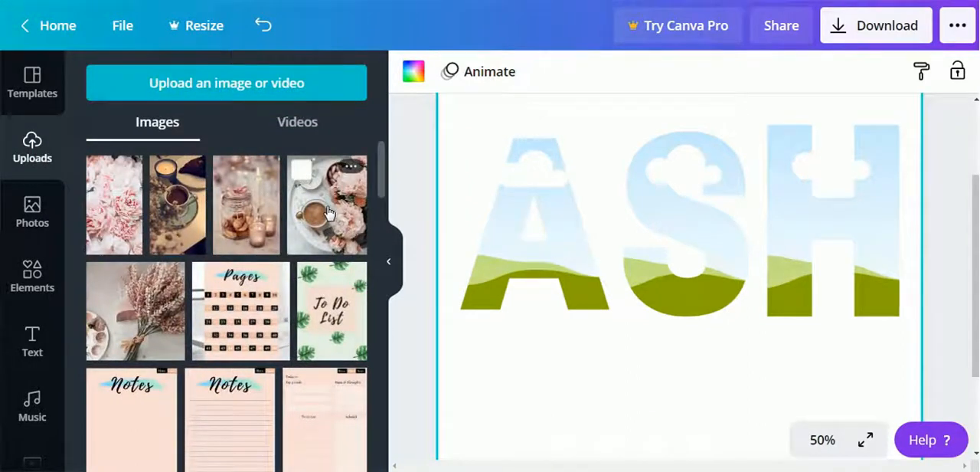
{"action": "left_click_drag", "start_coordinate": [348, 206], "coordinate": [507, 219]}
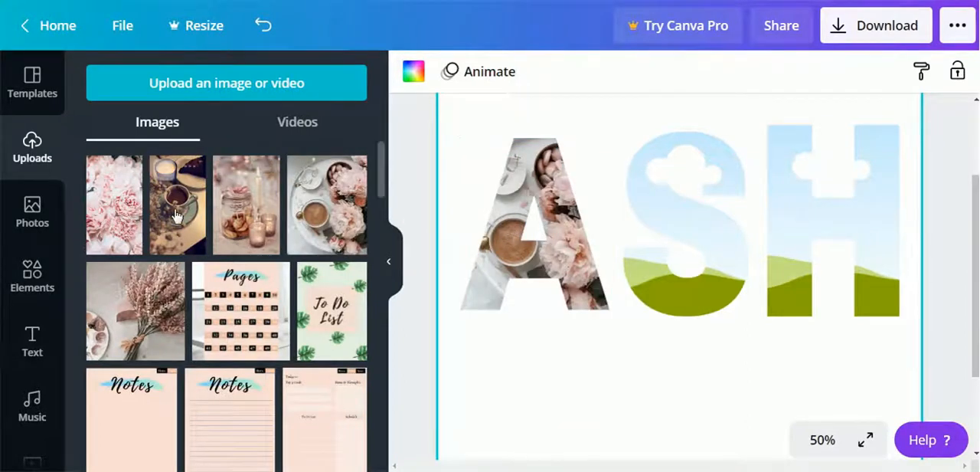
{"action": "left_click_drag", "start_coordinate": [177, 203], "coordinate": [419, 220]}
{"action": "left_click_drag", "start_coordinate": [652, 214], "coordinate": [662, 215]}
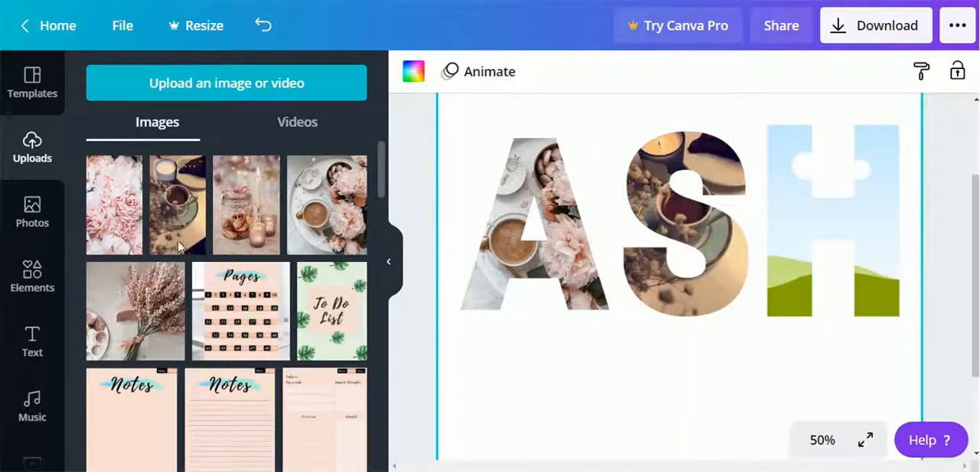
{"action": "left_click_drag", "start_coordinate": [120, 229], "coordinate": [815, 232]}
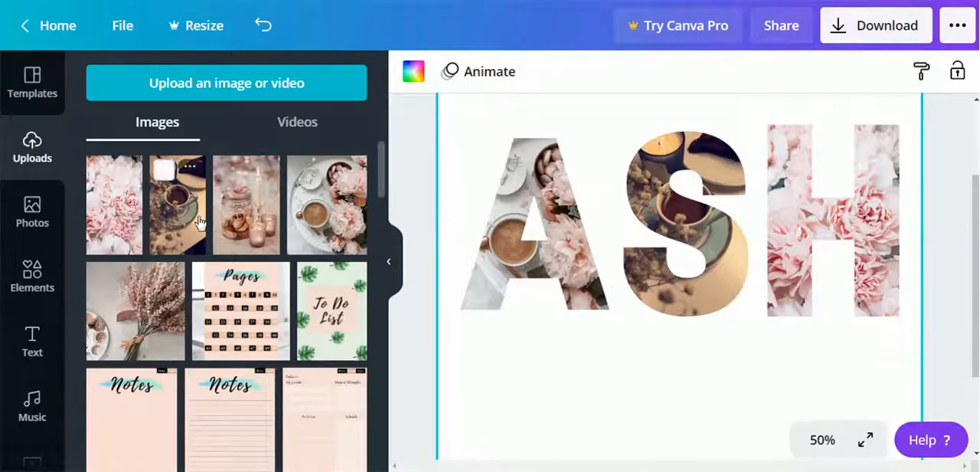
Replace the photo in the S with the candles and cookie jar image, and the photo in the A with the dried flower bouquet.
{"action": "left_click_drag", "start_coordinate": [235, 226], "coordinate": [665, 209]}
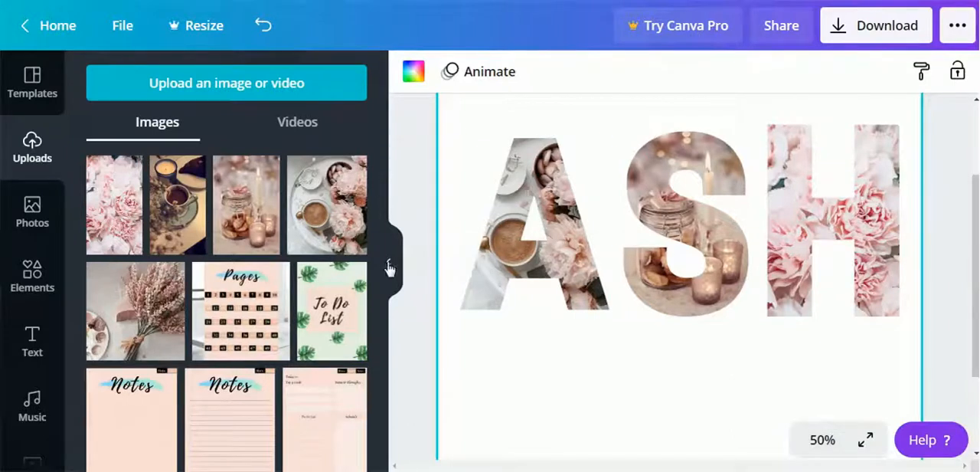
{"action": "scroll", "coordinate": [798, 260], "scroll_direction": "down", "scroll_amount": 2}
{"action": "scroll", "coordinate": [798, 260], "scroll_direction": "up", "scroll_amount": 2}
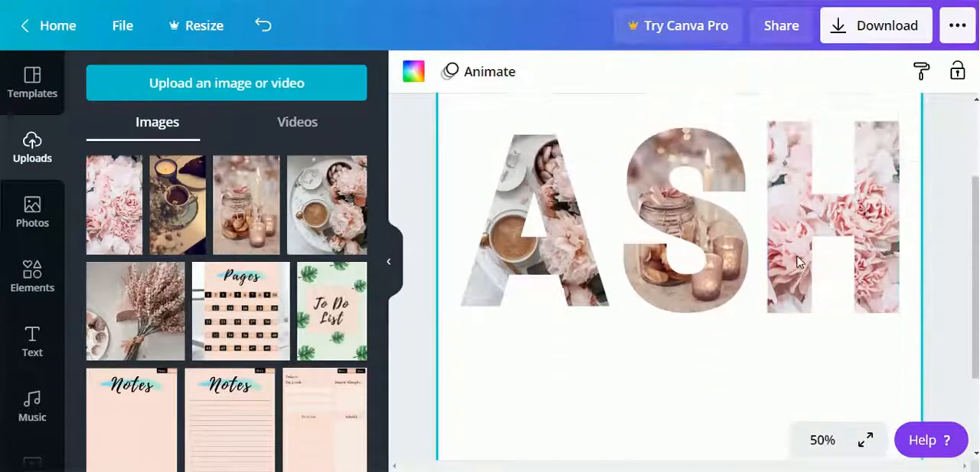
{"action": "scroll", "coordinate": [797, 258], "scroll_direction": "up", "scroll_amount": 2}
{"action": "scroll", "coordinate": [797, 258], "scroll_direction": "down", "scroll_amount": 2}
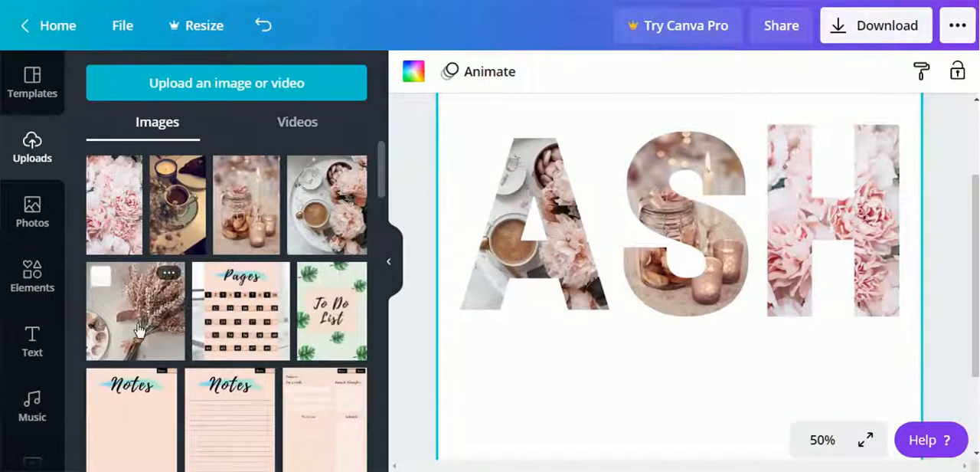
{"action": "left_click_drag", "start_coordinate": [147, 328], "coordinate": [497, 252]}
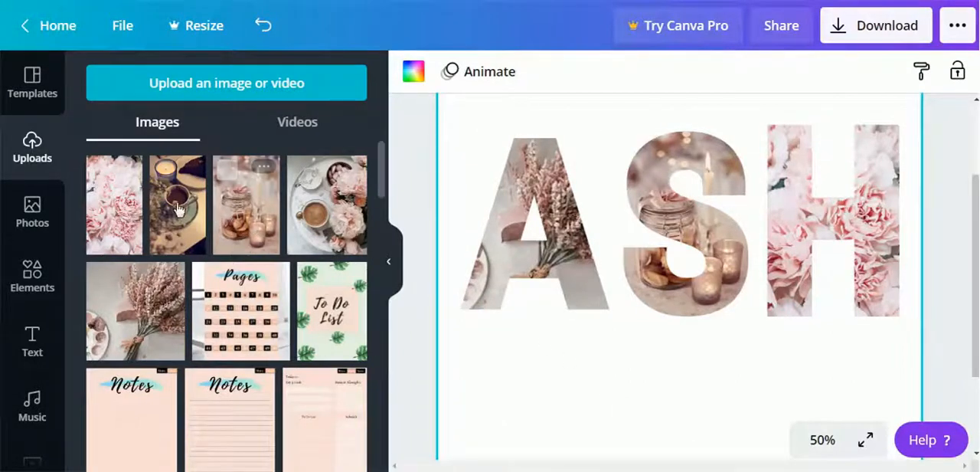
Try the dark coffee cup photo in the H and put the pink peonies photo back.
{"action": "left_click_drag", "start_coordinate": [184, 210], "coordinate": [822, 223]}
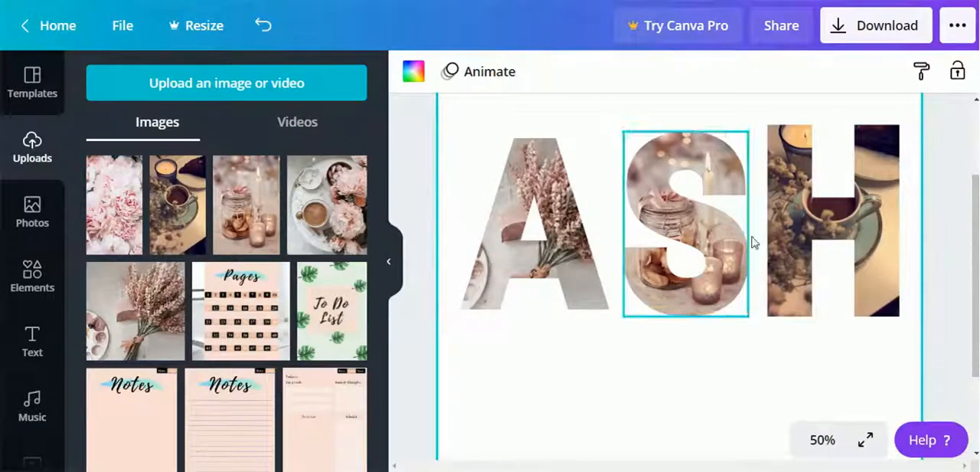
{"action": "left_click_drag", "start_coordinate": [96, 164], "coordinate": [816, 214]}
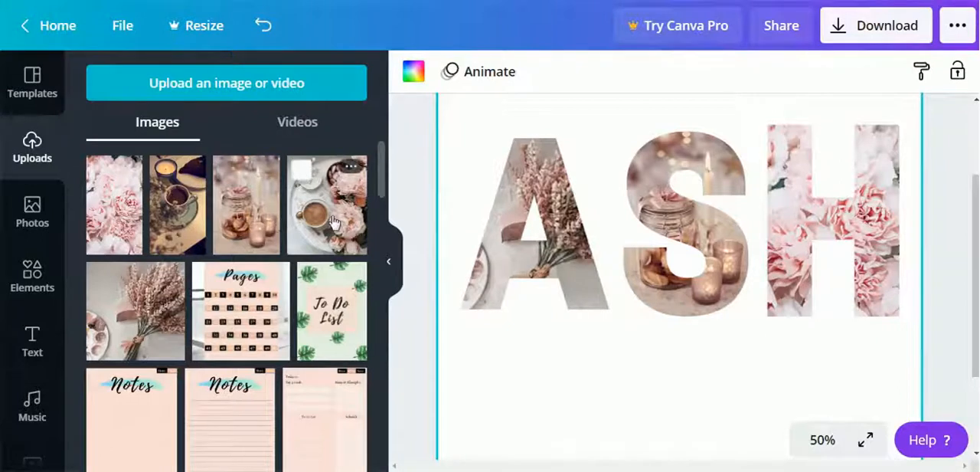
Replace the photo in the A with the coffee-and-peonies image and enlarge its crop past the letter's upper-left edge.
{"action": "left_click_drag", "start_coordinate": [326, 231], "coordinate": [509, 230]}
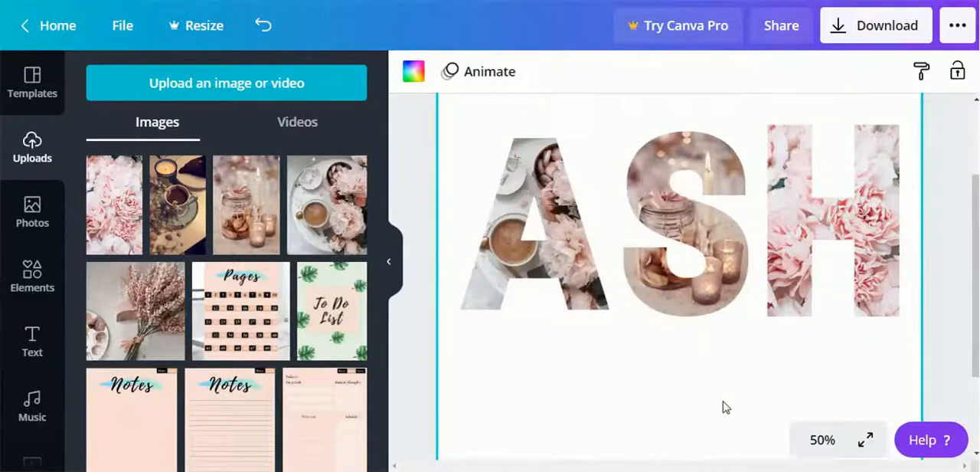
{"action": "double_click", "coordinate": [559, 235]}
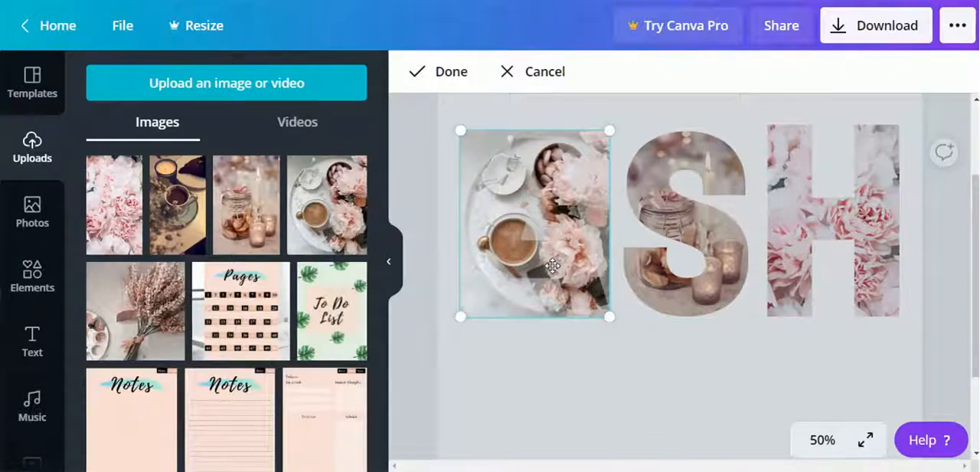
{"action": "left_click_drag", "start_coordinate": [545, 265], "coordinate": [524, 281]}
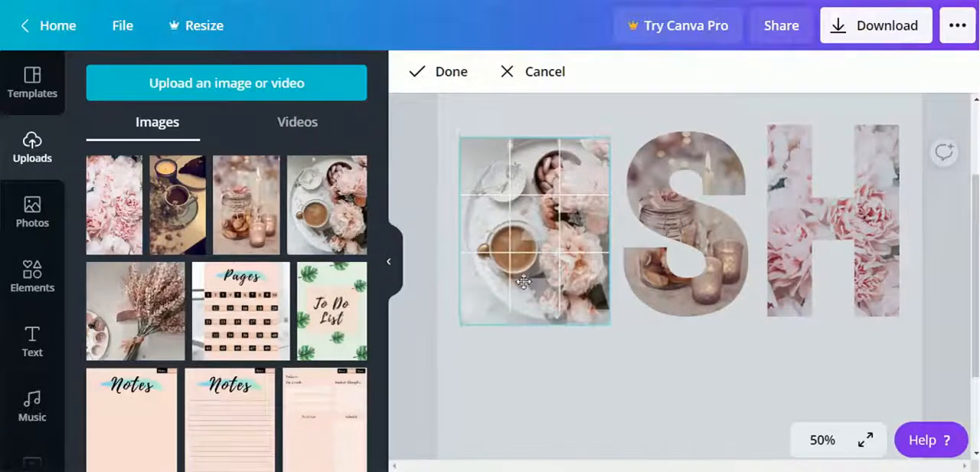
{"action": "left_click_drag", "start_coordinate": [524, 313], "coordinate": [455, 239]}
{"action": "left_click_drag", "start_coordinate": [457, 122], "coordinate": [425, 93]}
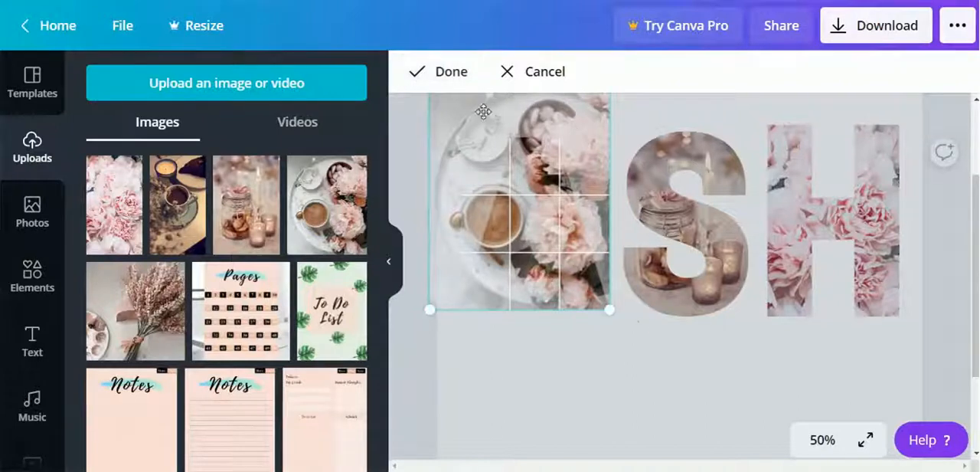
{"action": "left_click", "coordinate": [429, 72]}
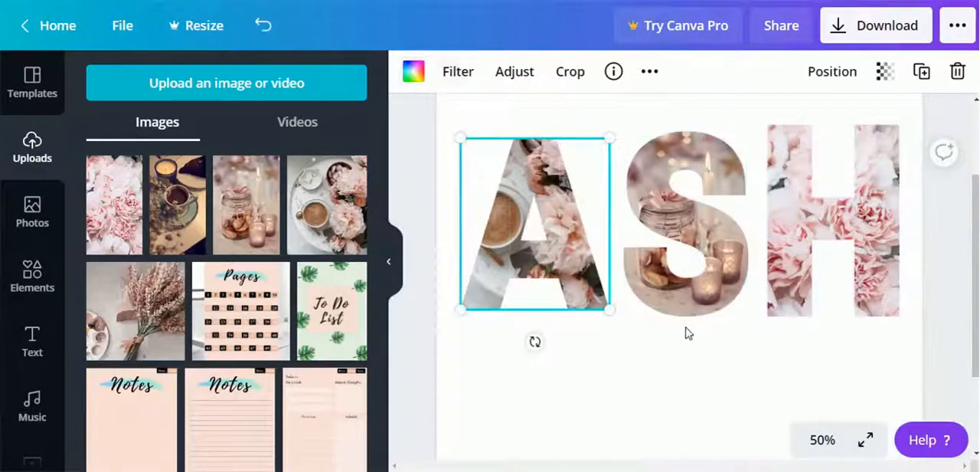
Enlarge the candles and cookie jar photo within the S so it extends past the letter's upper-left edge.
{"action": "double_click", "coordinate": [704, 224]}
{"action": "mouse_move", "coordinate": [618, 125]}
{"action": "left_mouse_down"}
{"action": "mouse_move", "coordinate": [575, 110]}
{"action": "mouse_move", "coordinate": [603, 131]}
{"action": "mouse_move", "coordinate": [622, 128]}
{"action": "left_mouse_up"}
{"action": "left_click_drag", "start_coordinate": [620, 170], "coordinate": [555, 131]}
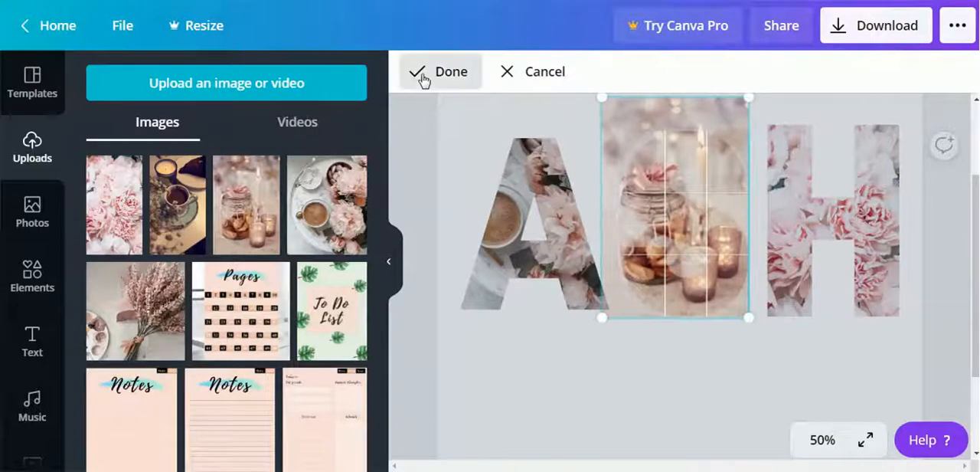
{"action": "left_click", "coordinate": [423, 76]}
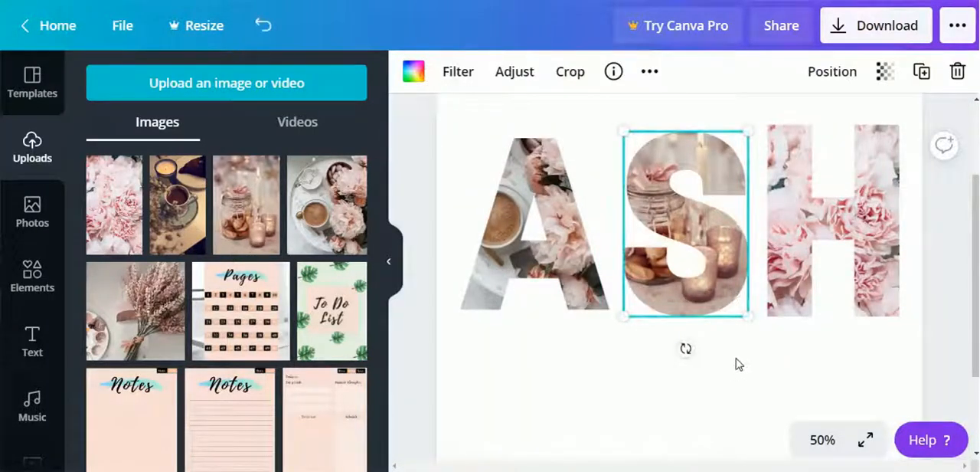
Try the dark coffee cup photo in the H, judging it with the whole page at 25% zoom, and put the pink peonies photo back.
{"action": "left_click_drag", "start_coordinate": [190, 213], "coordinate": [838, 207]}
{"action": "left_click", "coordinate": [806, 444]}
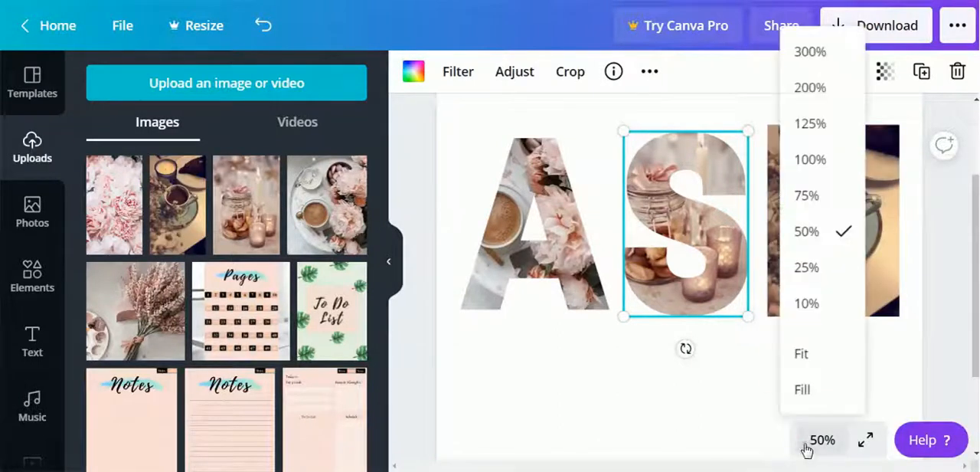
{"action": "left_click", "coordinate": [691, 406]}
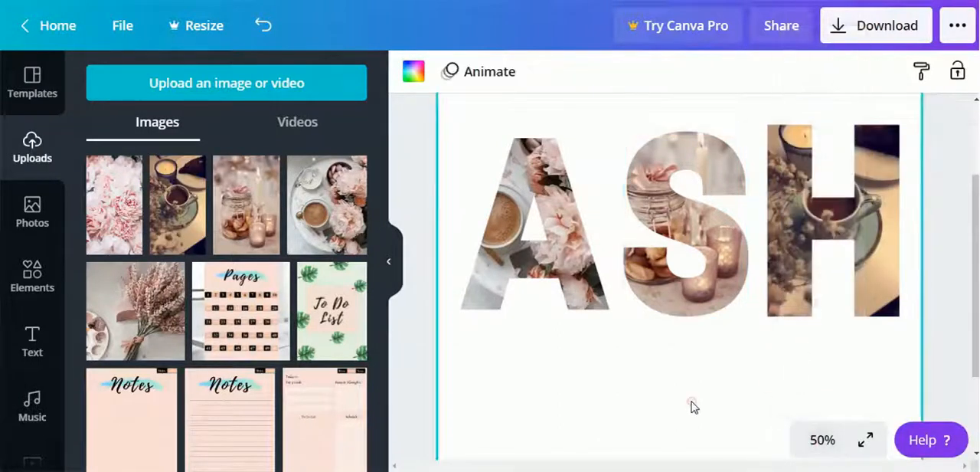
{"action": "left_click", "coordinate": [391, 261]}
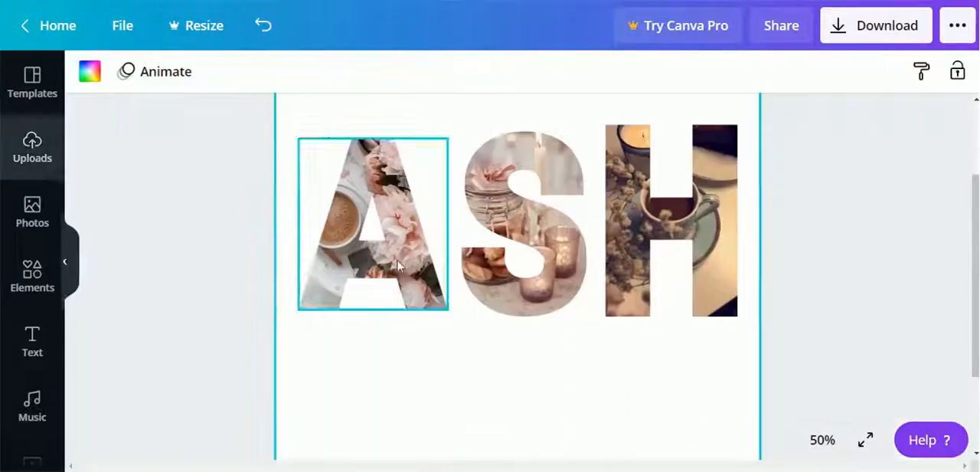
{"action": "left_click", "coordinate": [839, 438]}
{"action": "left_click", "coordinate": [804, 269]}
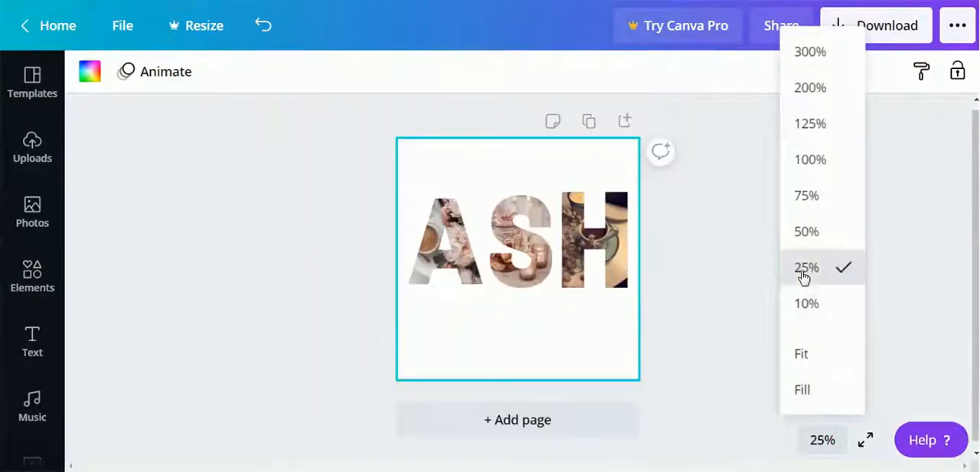
{"action": "left_click", "coordinate": [729, 310]}
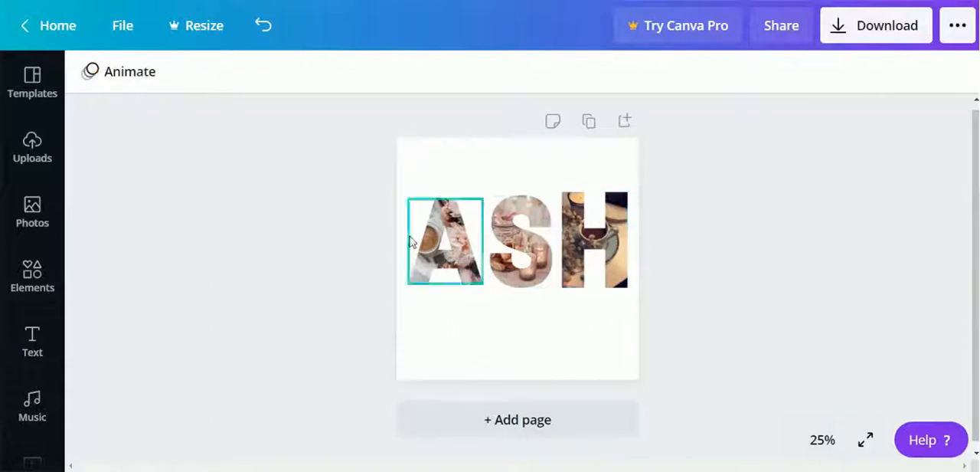
{"action": "left_click", "coordinate": [31, 161]}
{"action": "left_click_drag", "start_coordinate": [118, 210], "coordinate": [758, 237]}
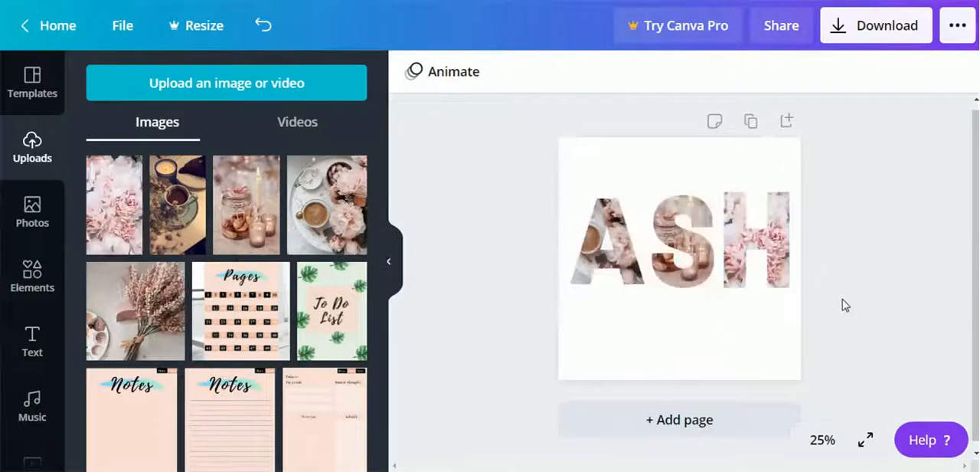